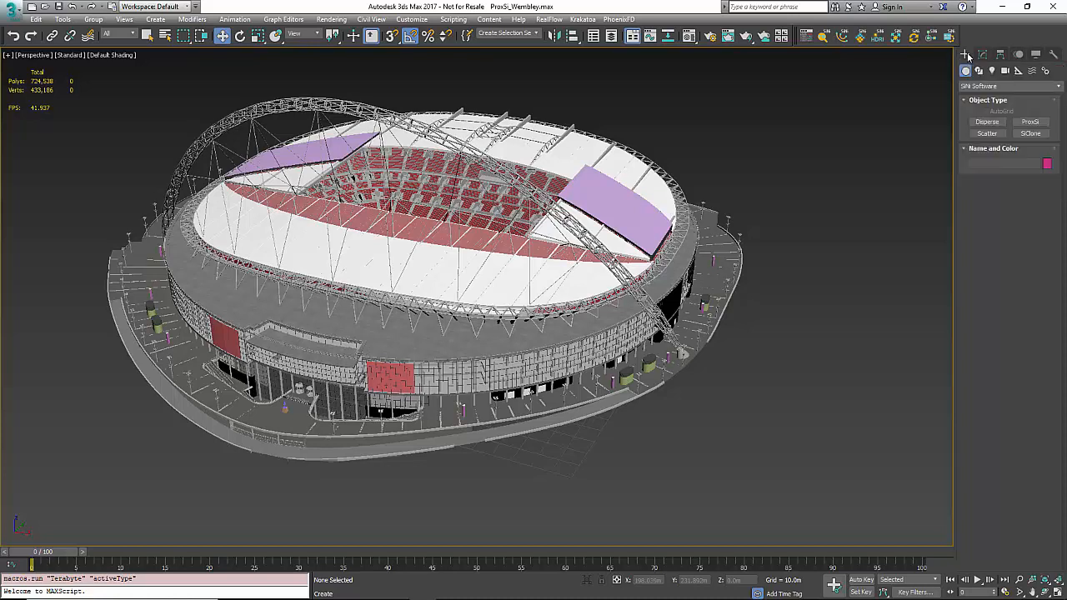
Step: Place a SiNi Software ProxSi object, ProxSi_001, beside the Wembley stadium model
{"action": "left_click", "coordinate": [1047, 88]}
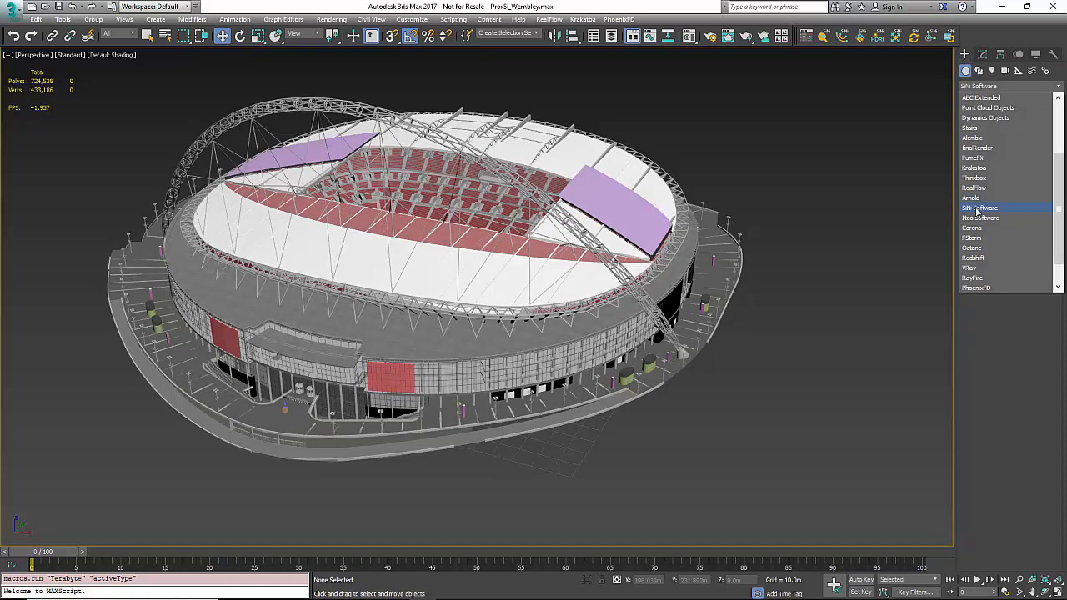
{"action": "left_click", "coordinate": [978, 208]}
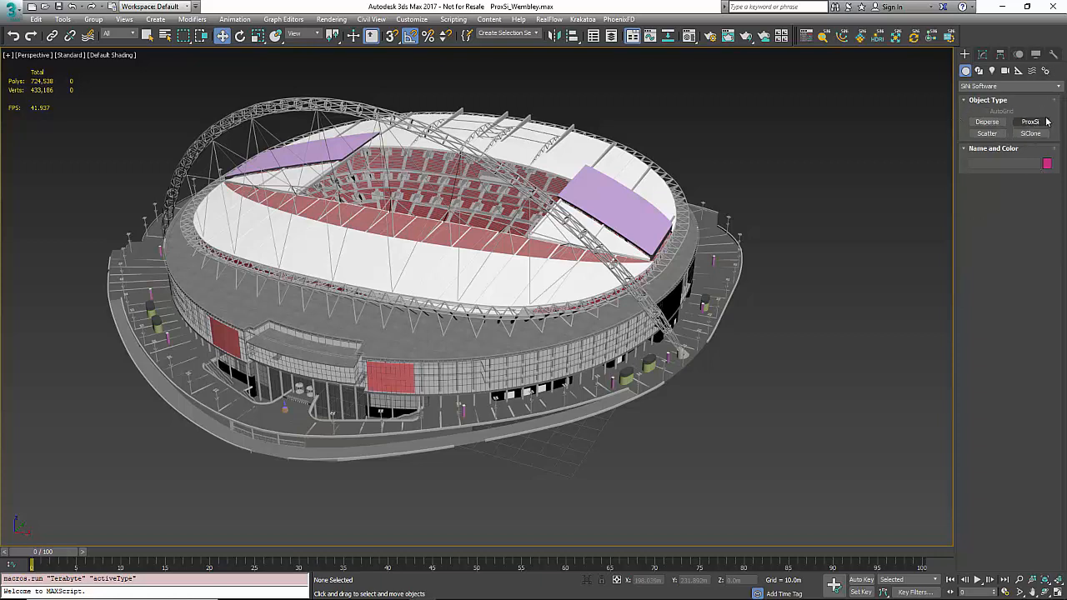
{"action": "left_click", "coordinate": [1030, 122]}
{"action": "left_click_drag", "start_coordinate": [788, 431], "coordinate": [871, 344]}
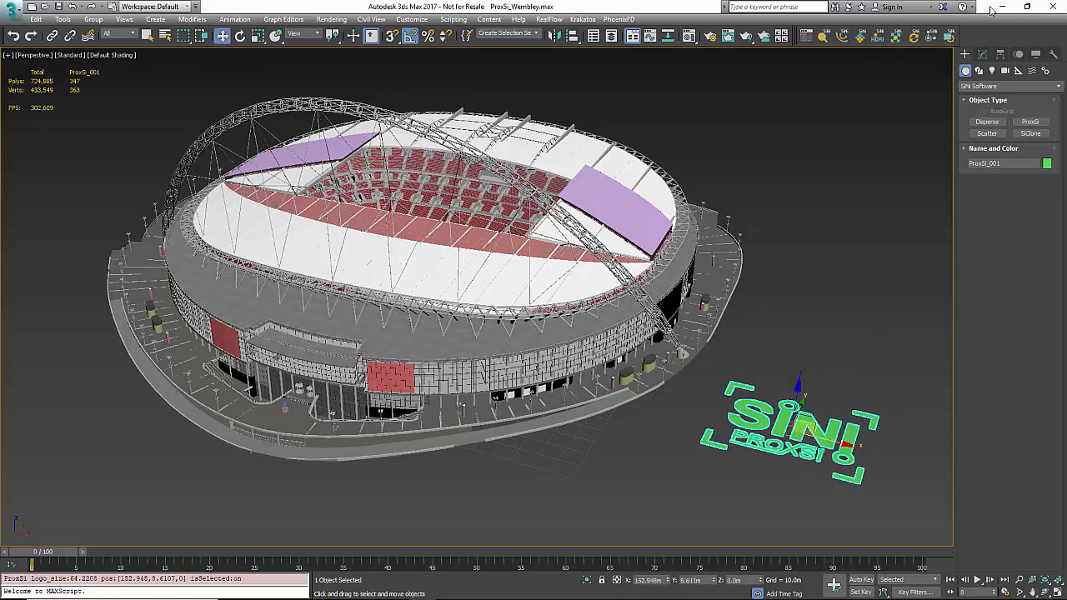
{"action": "left_click", "coordinate": [983, 54]}
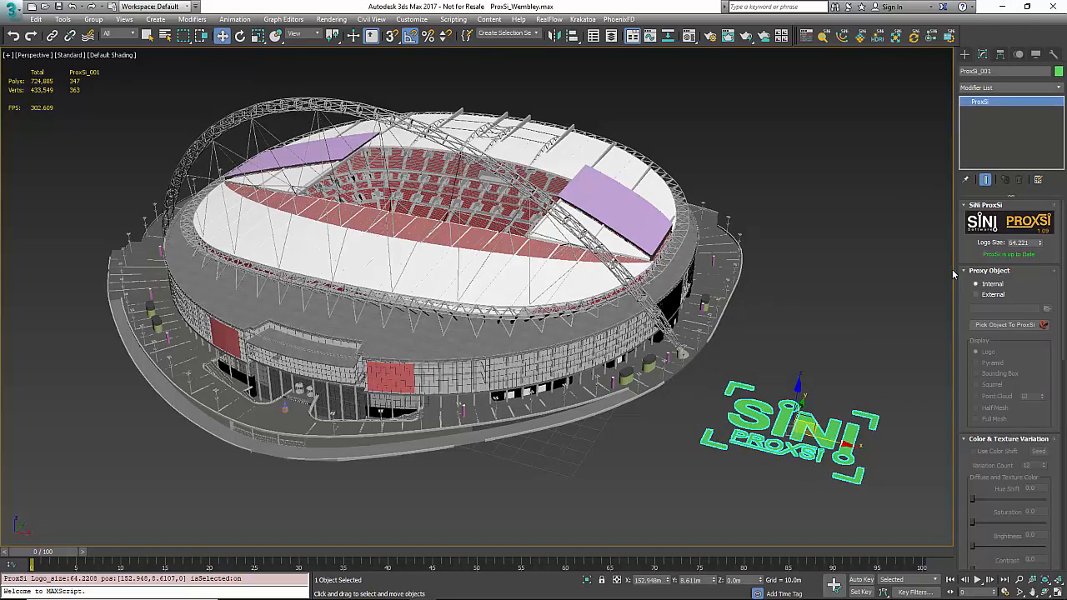
Step: Widen the command panel to two columns and set the Proxy Object source to External
{"action": "left_click_drag", "start_coordinate": [955, 268], "coordinate": [917, 272]}
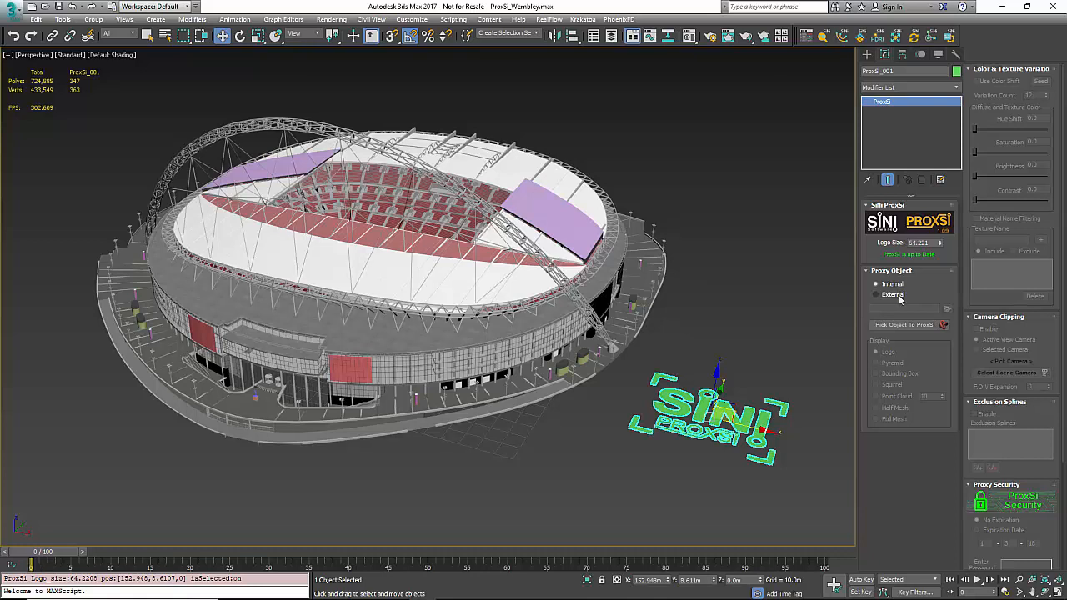
{"action": "left_click", "coordinate": [898, 297]}
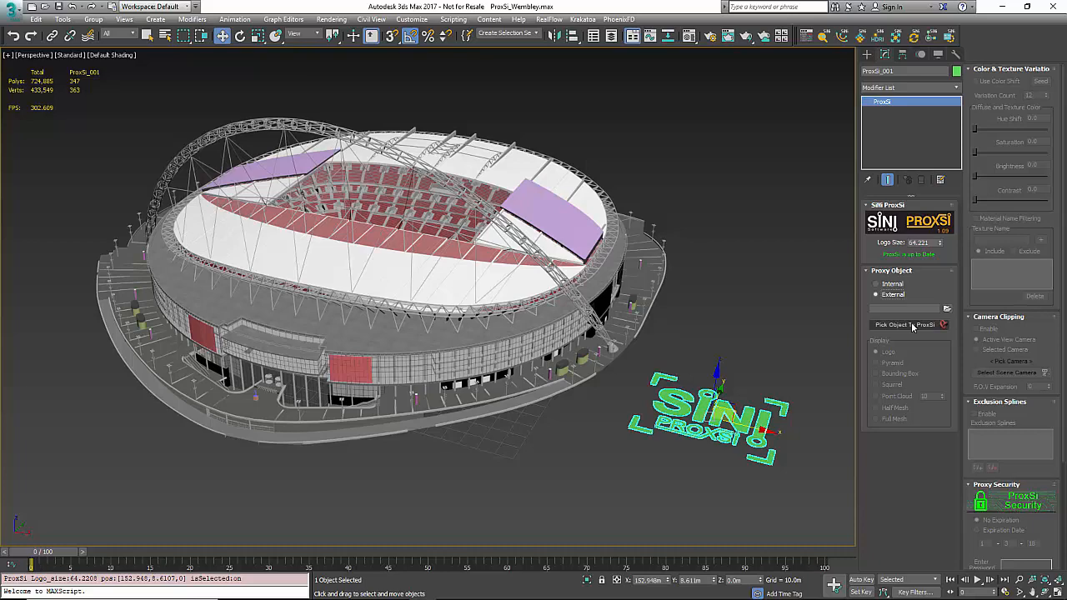
Step: Pick the Wembley stadium as the proxy source and save it over the existing test.SiNi
{"action": "left_click", "coordinate": [913, 327]}
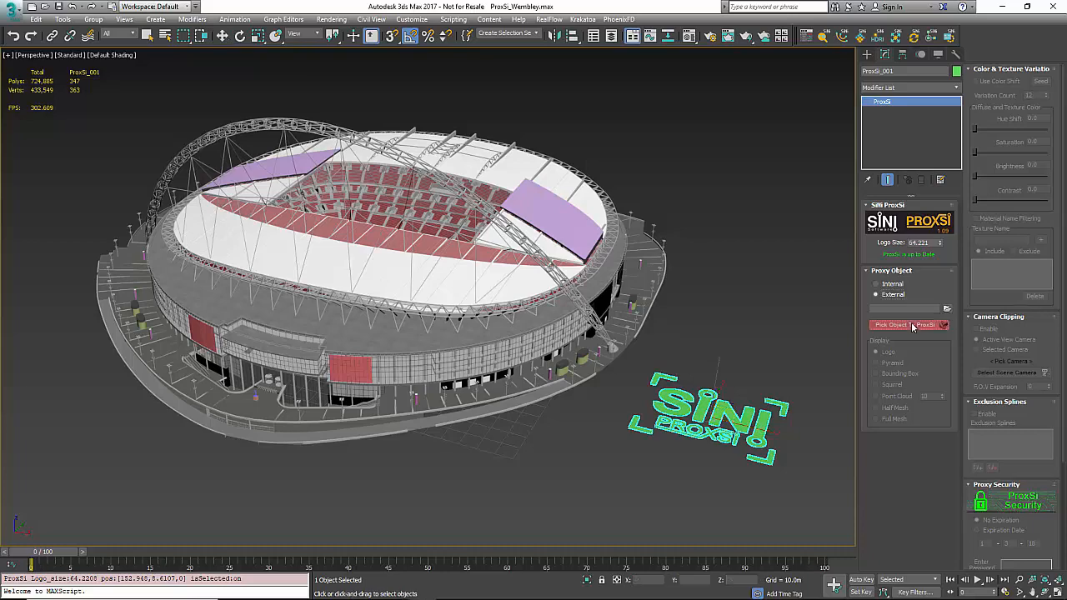
{"action": "left_click", "coordinate": [558, 302]}
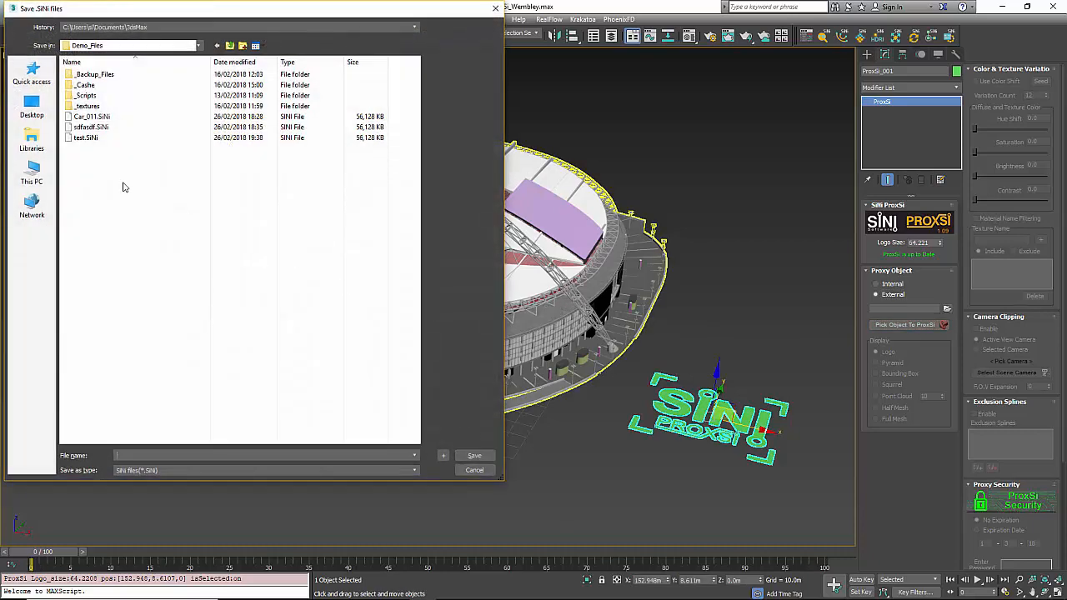
{"action": "left_click", "coordinate": [83, 137]}
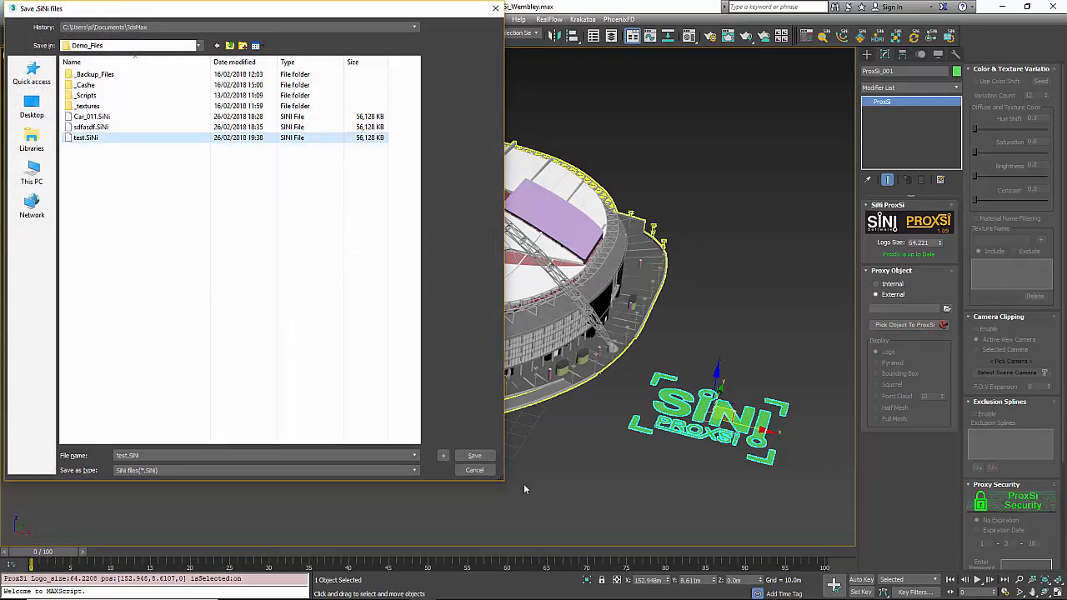
{"action": "left_click", "coordinate": [475, 457]}
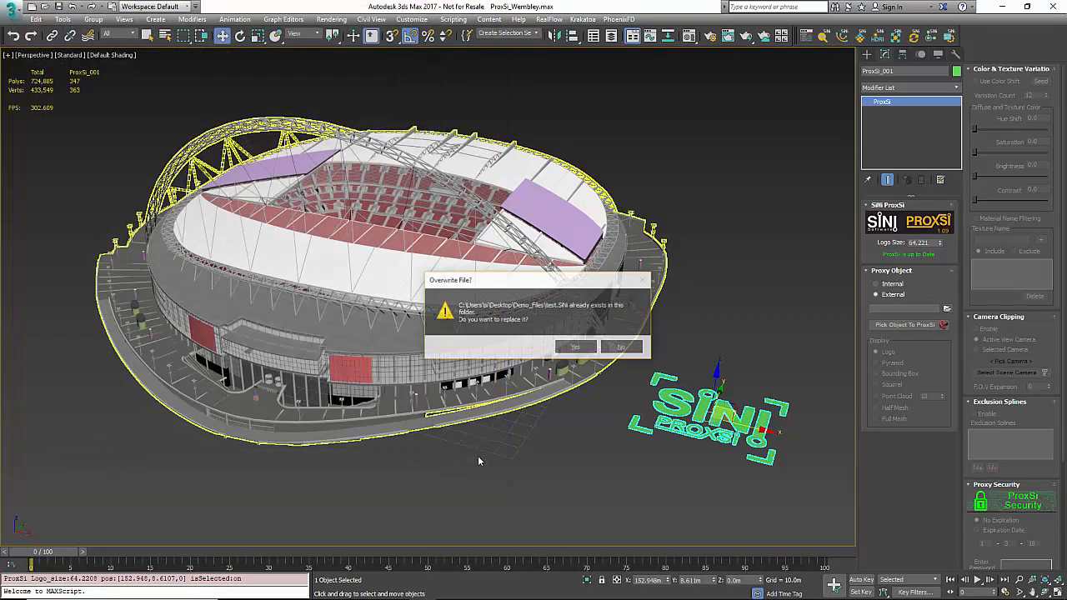
{"action": "left_click", "coordinate": [580, 348]}
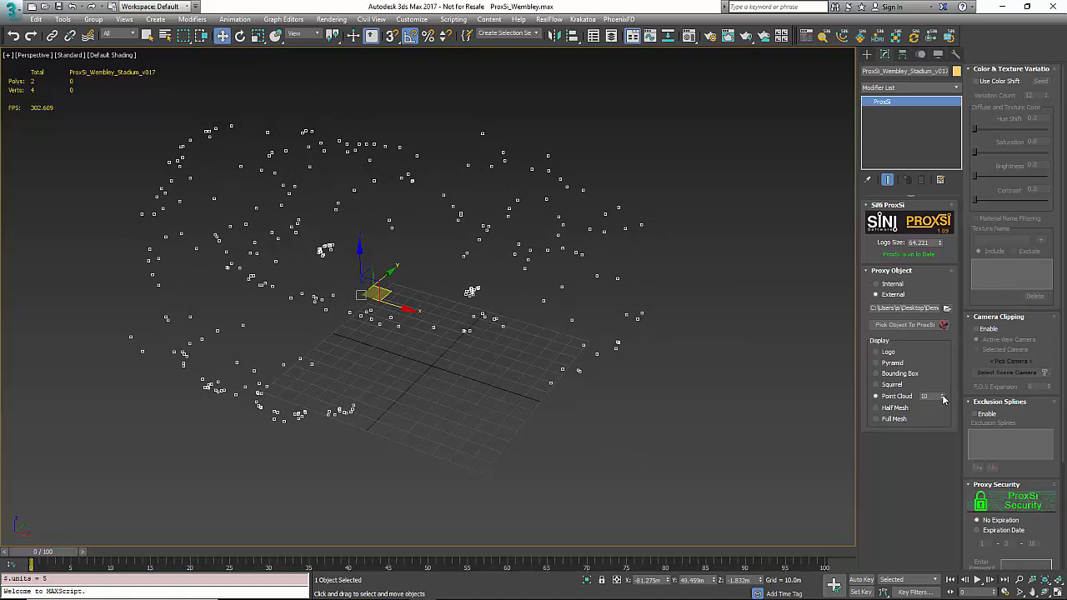
Step: Set Point Cloud to 100, leave the proxy displayed as Pyramid, and drag a clone up-right
{"action": "left_click_drag", "start_coordinate": [942, 397], "coordinate": [941, 344]}
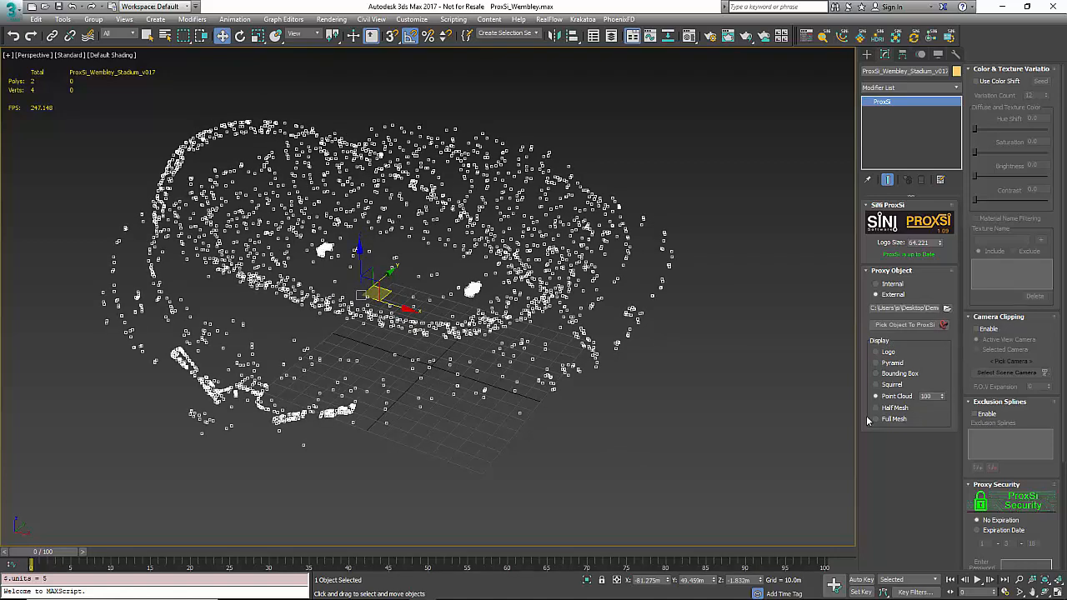
{"action": "left_click", "coordinate": [897, 374]}
{"action": "left_click", "coordinate": [891, 362]}
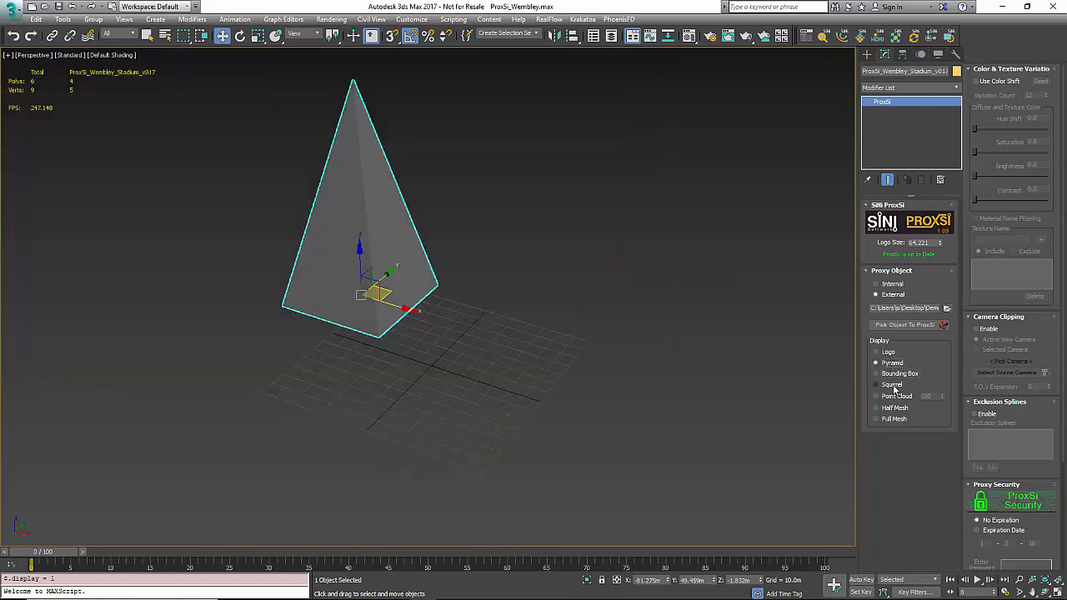
{"action": "left_click", "coordinate": [892, 384]}
{"action": "left_click", "coordinate": [891, 364]}
{"action": "middle_click_drag", "start_coordinate": [551, 362], "coordinate": [464, 423]}
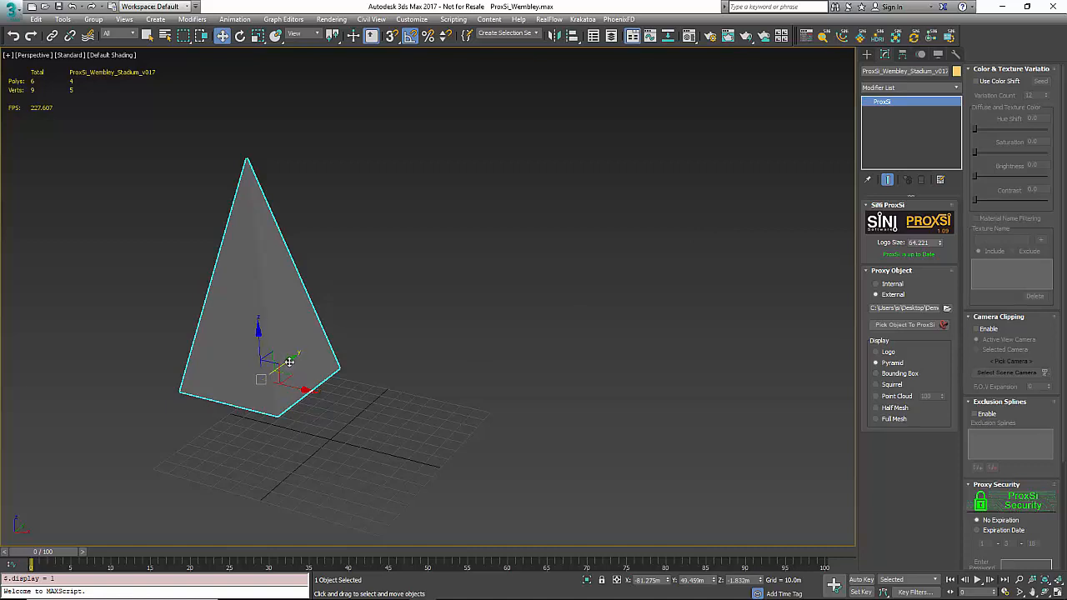
{"action": "left_click_drag", "start_coordinate": [289, 360], "coordinate": [390, 324], "text": "shift"}
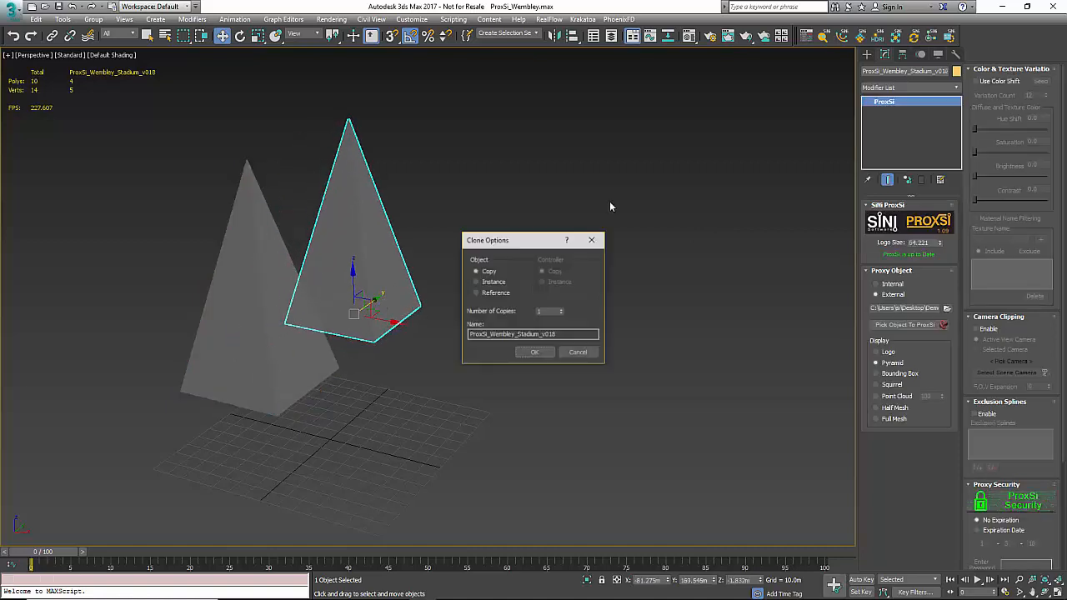
Step: Make the clone an instance, enable Use Color Shift, and scroll down to Proxy Security
{"action": "left_click", "coordinate": [487, 283]}
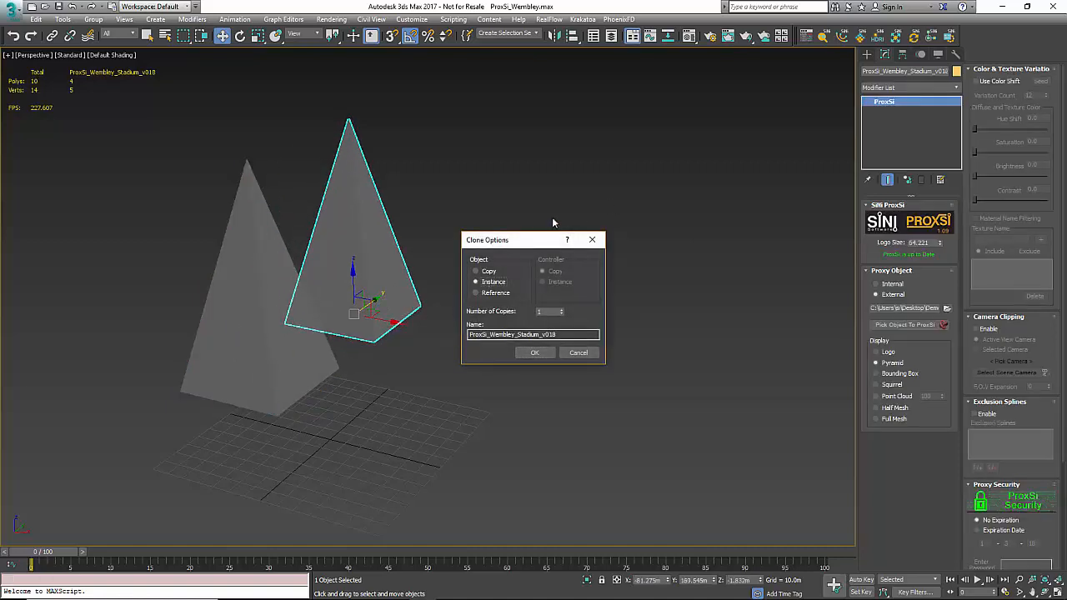
{"action": "left_click", "coordinate": [536, 353]}
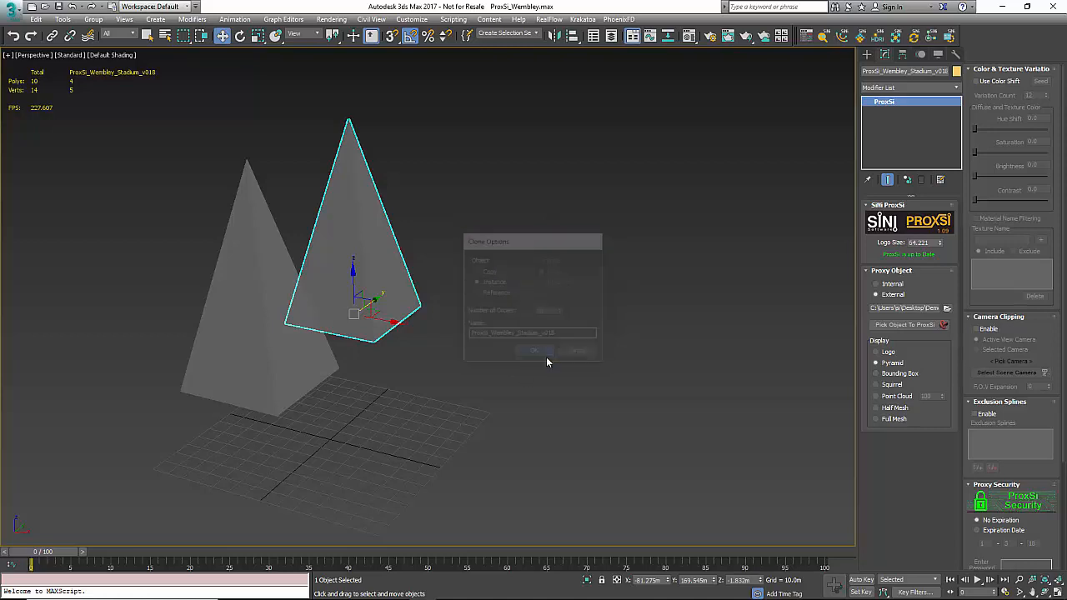
{"action": "left_click", "coordinate": [982, 82]}
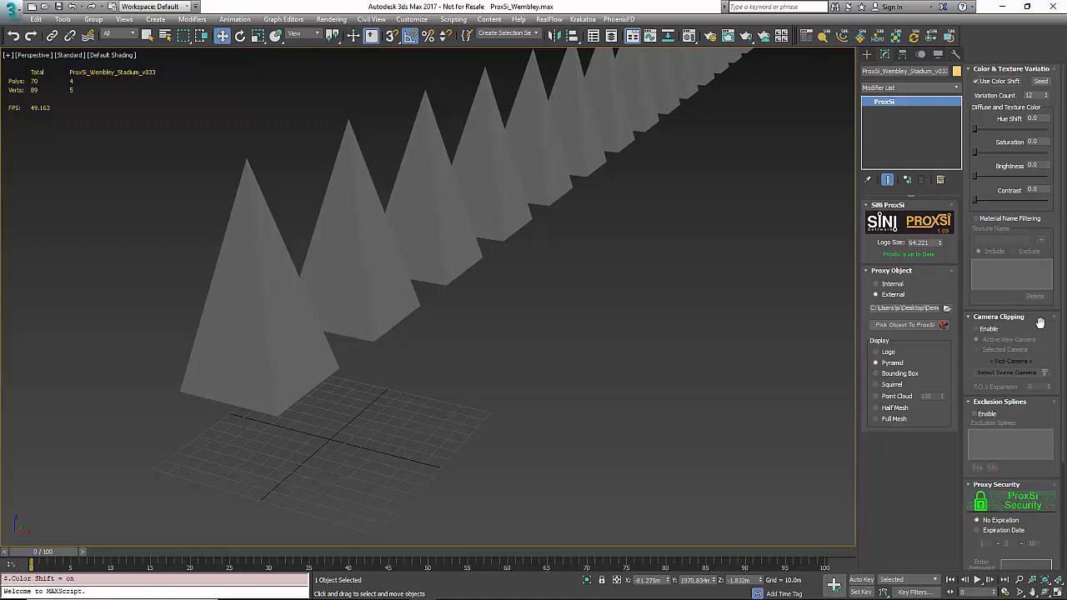
{"action": "left_click_drag", "start_coordinate": [1039, 319], "coordinate": [1038, 210]}
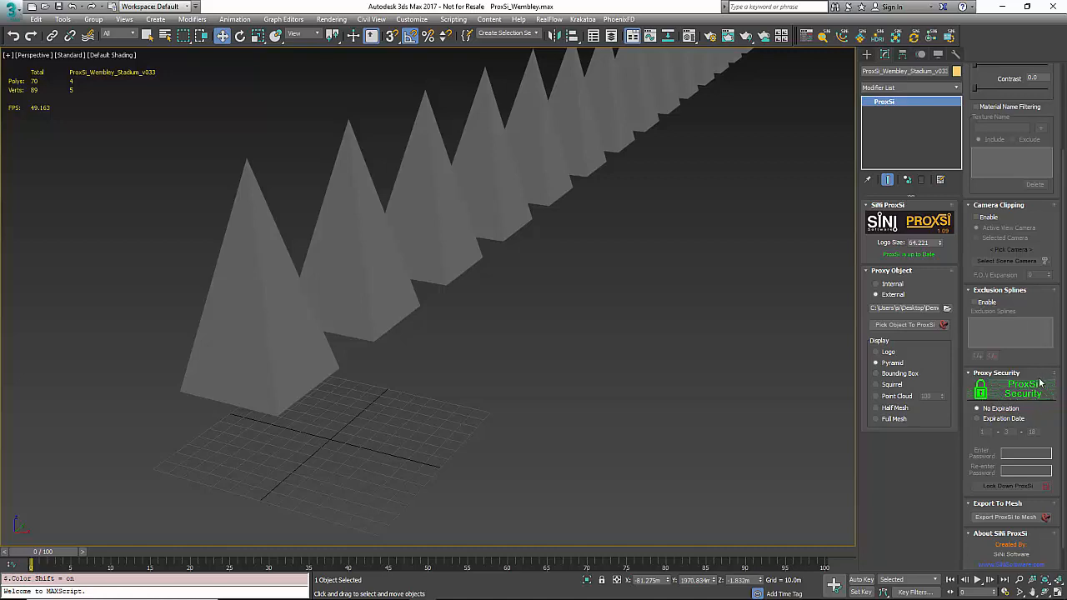
Step: Give the proxy a 2020 expiration date and lock it down with a confirmed password
{"action": "scroll", "coordinate": [1050, 403], "scroll_direction": "down", "scroll_amount": 1}
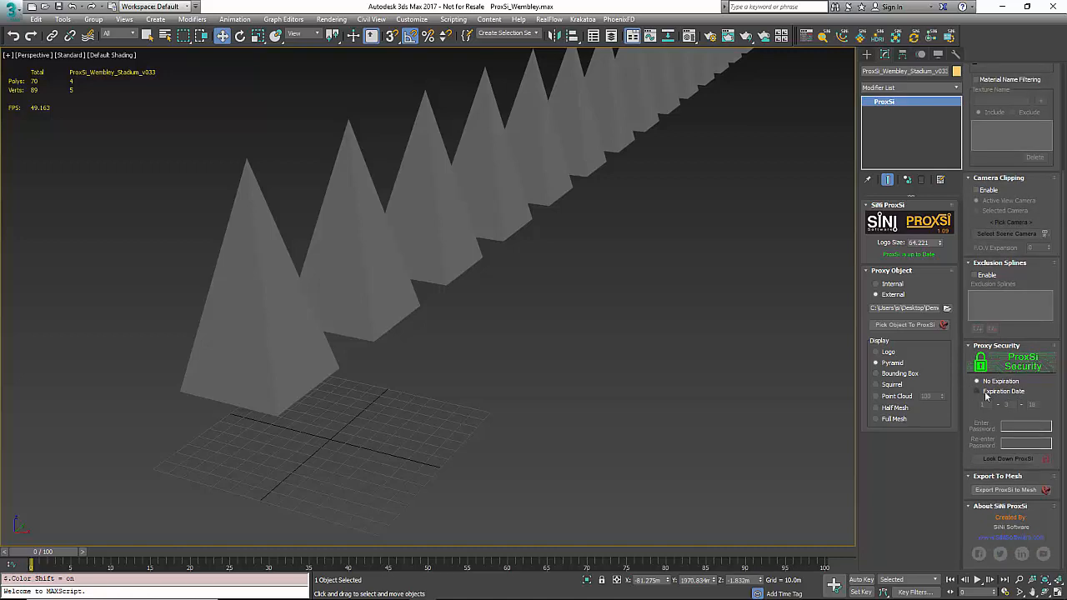
{"action": "left_click", "coordinate": [988, 392]}
{"action": "left_click", "coordinate": [1033, 405]}
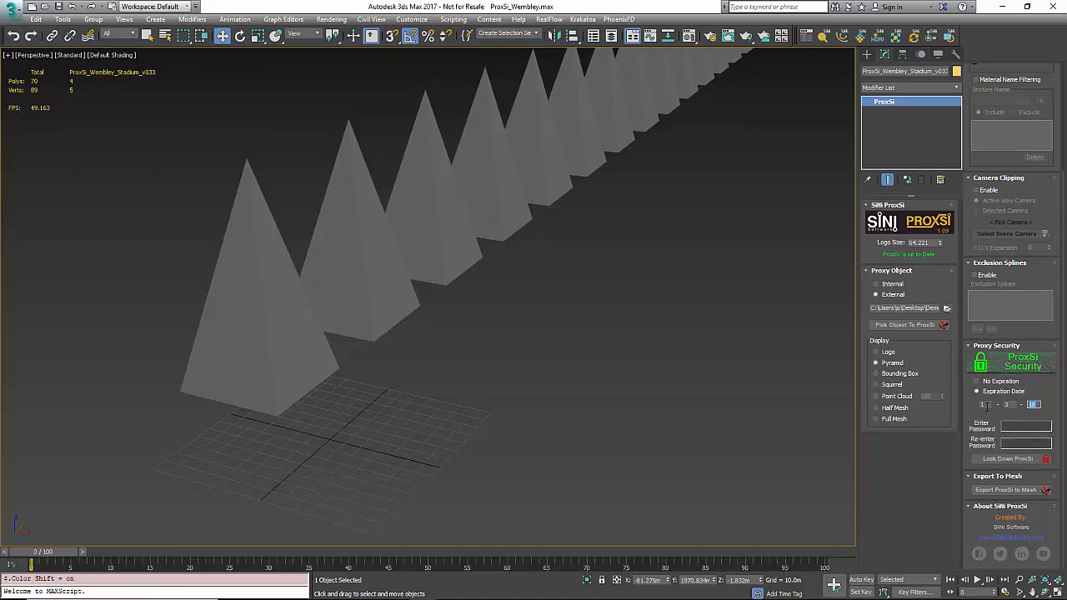
{"action": "type", "text": "20"}
{"action": "left_click", "coordinate": [1008, 458]}
{"action": "type", "text": "12"}
{"action": "left_click", "coordinate": [1015, 444]}
{"action": "type", "text": "12"}
{"action": "left_click", "coordinate": [1014, 459]}
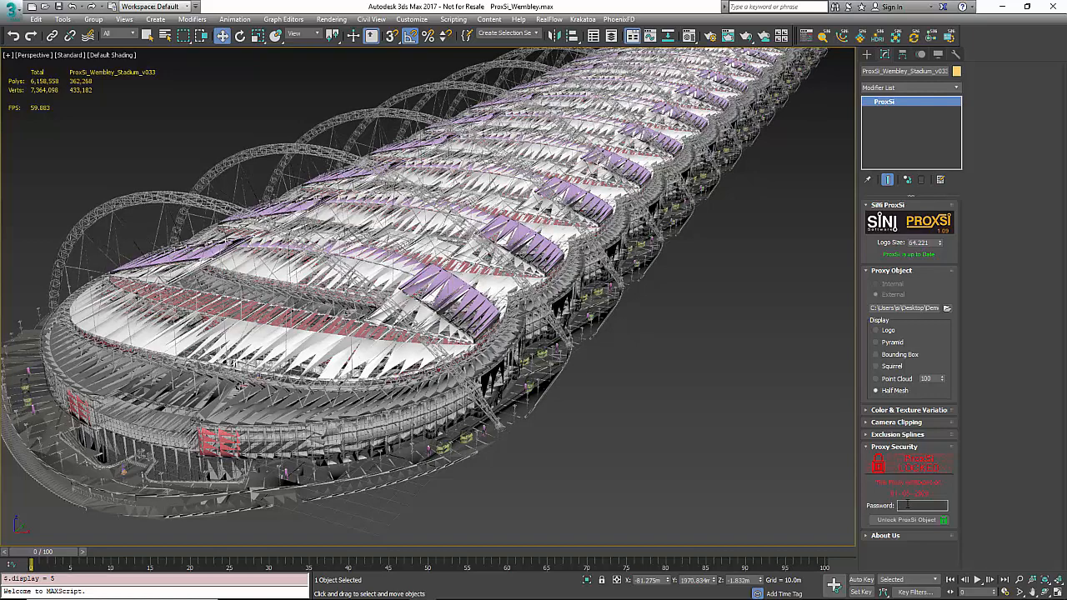
Step: Unlock the proxy with its password, show it as Pyramid, and export it plus all instances to mesh
{"action": "type", "text": "•"}
{"action": "left_click", "coordinate": [905, 520]}
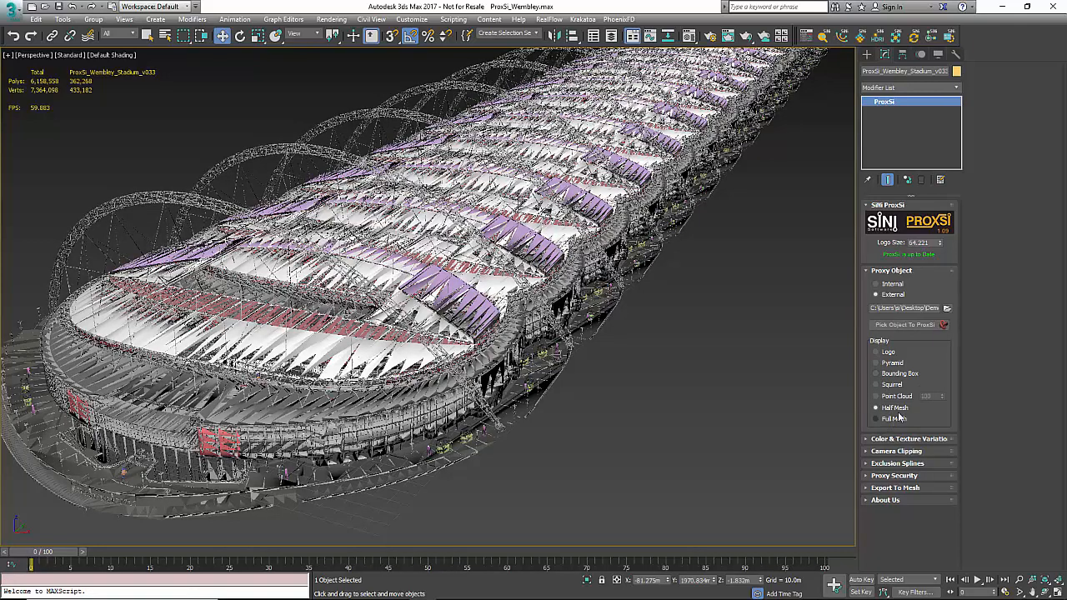
{"action": "left_click", "coordinate": [885, 365]}
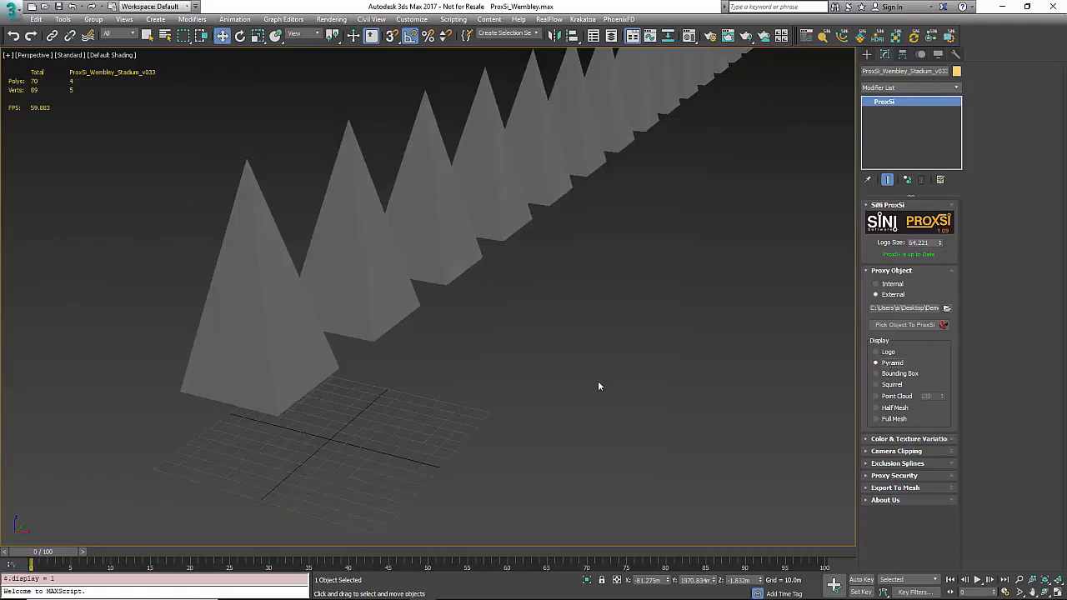
{"action": "left_click", "coordinate": [913, 488]}
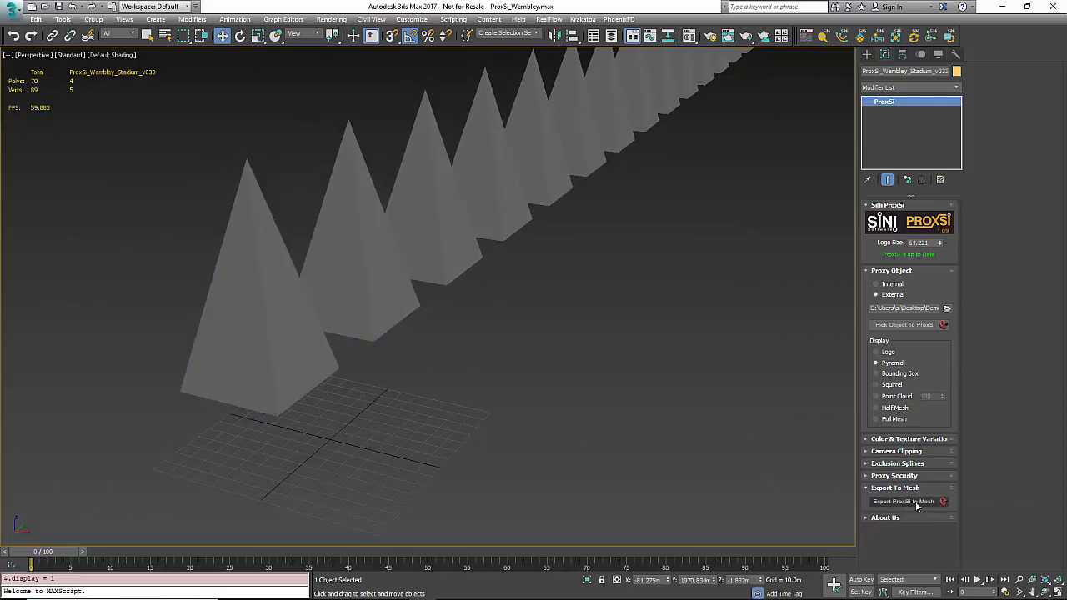
{"action": "left_click", "coordinate": [904, 500]}
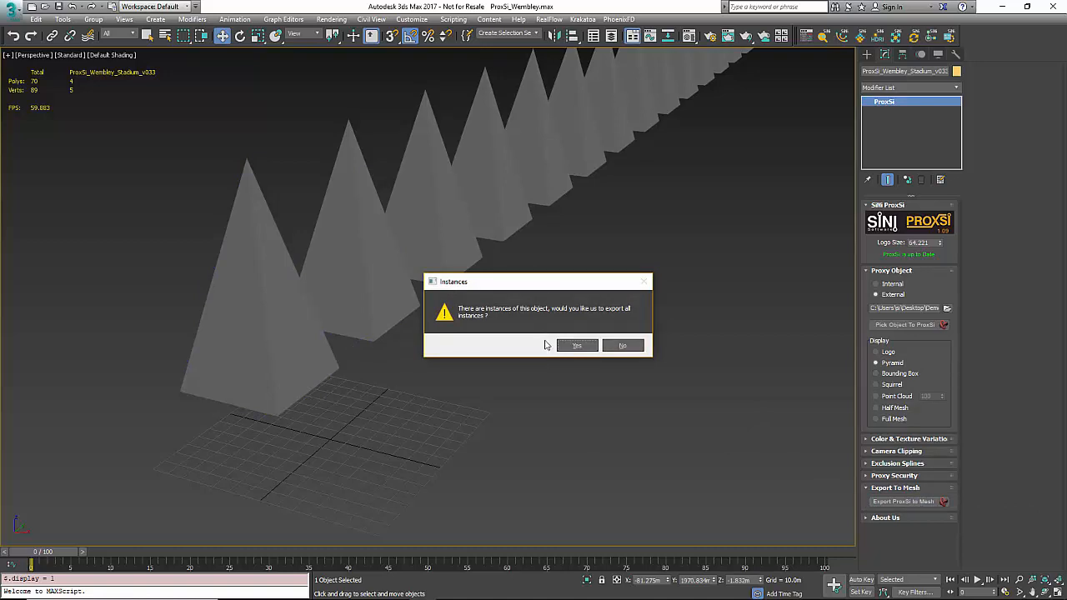
{"action": "left_click", "coordinate": [582, 347]}
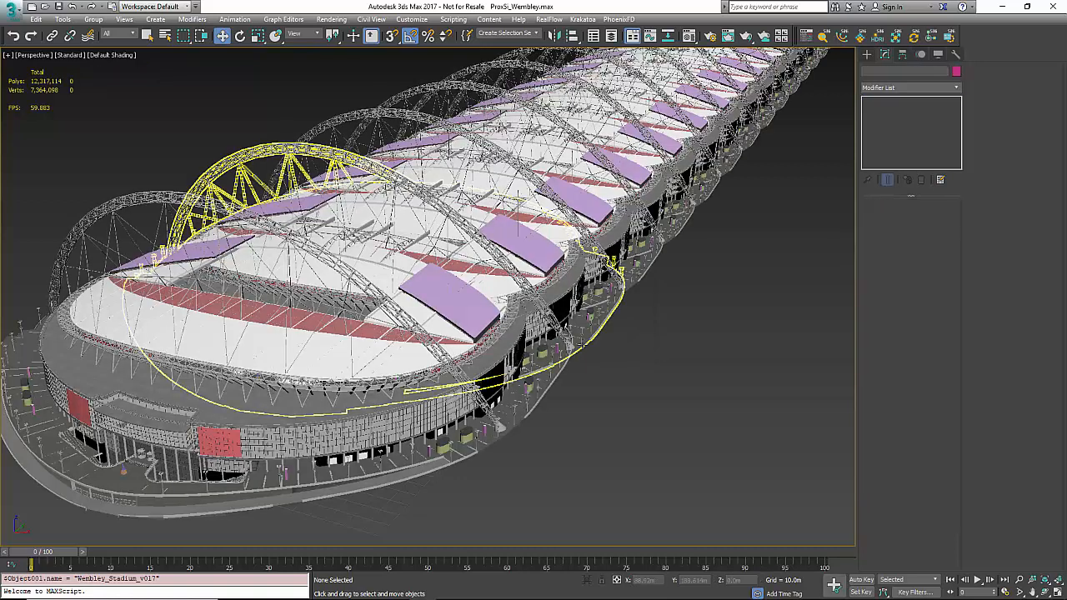
Step: Select all 17 stadium meshes with Ctrl+A
{"action": "left_click", "coordinate": [674, 238]}
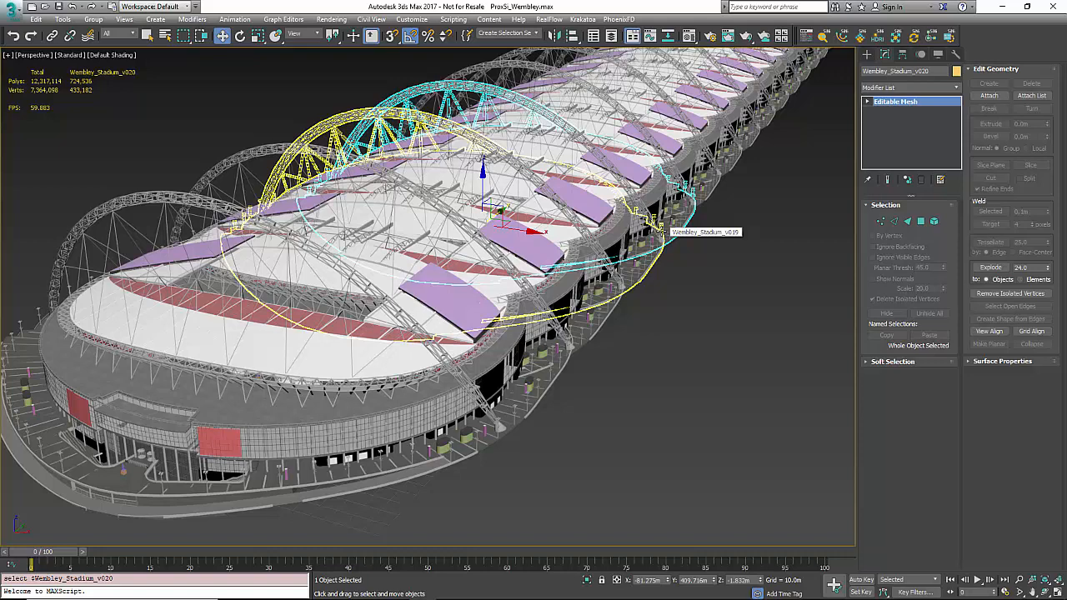
{"action": "left_click", "coordinate": [626, 472]}
{"action": "key", "text": "ctrl+a"}
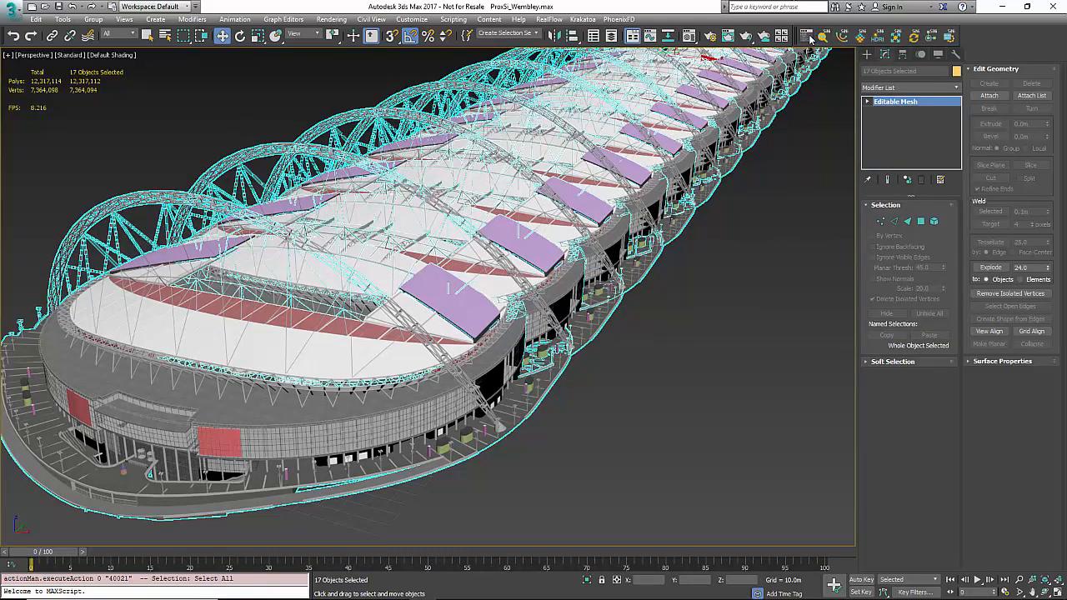
Step: Bulk-create ProxSi proxies in Desktop\__scatter with SiNi IgNite, then select the front squirrel proxy
{"action": "left_click", "coordinate": [811, 39]}
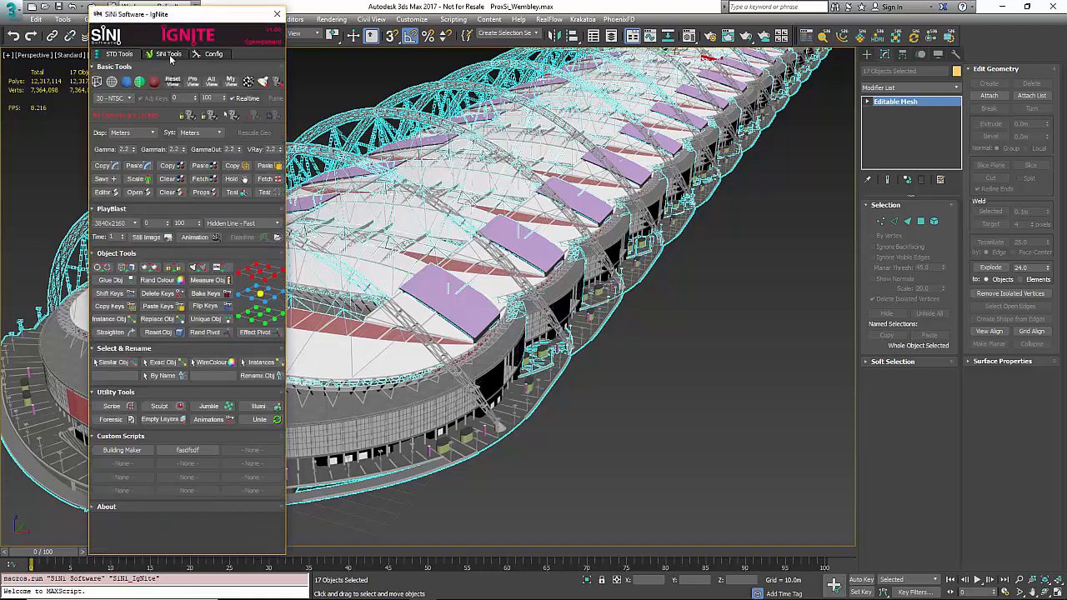
{"action": "left_click", "coordinate": [169, 54]}
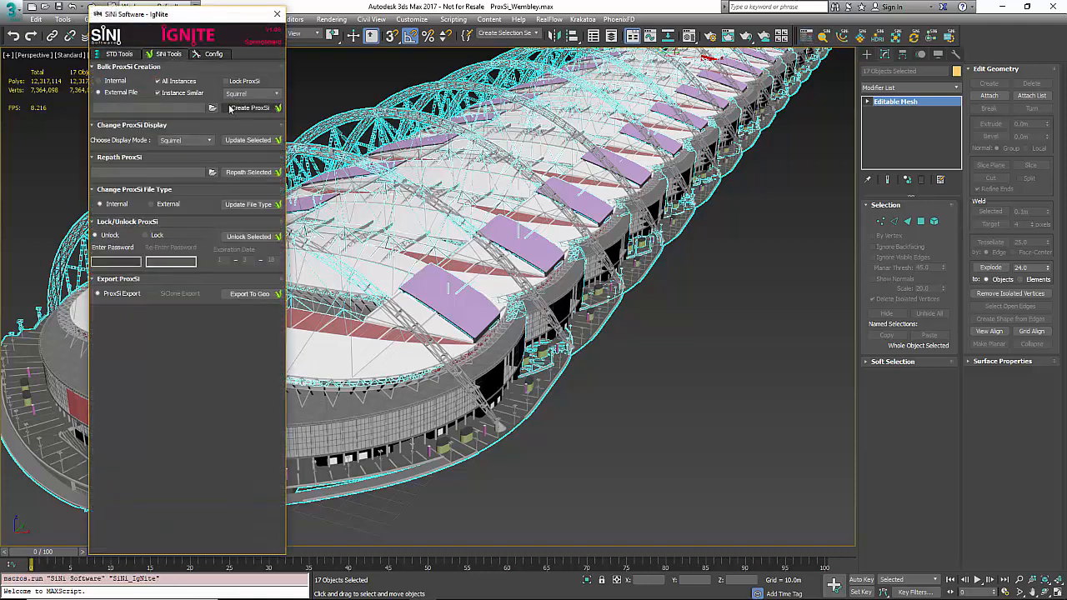
{"action": "left_click", "coordinate": [231, 108]}
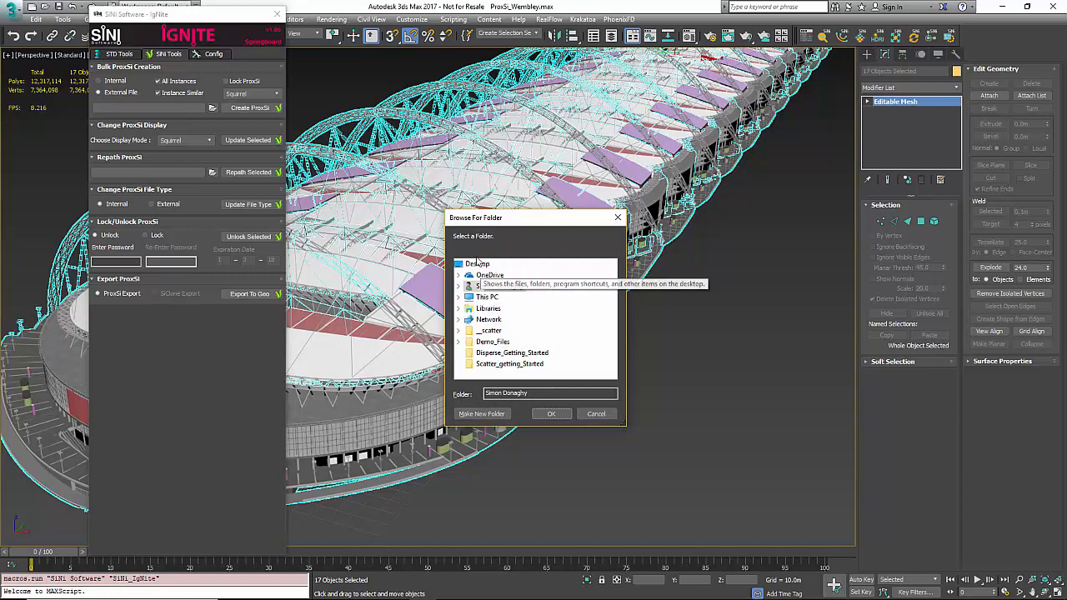
{"action": "left_click", "coordinate": [477, 264]}
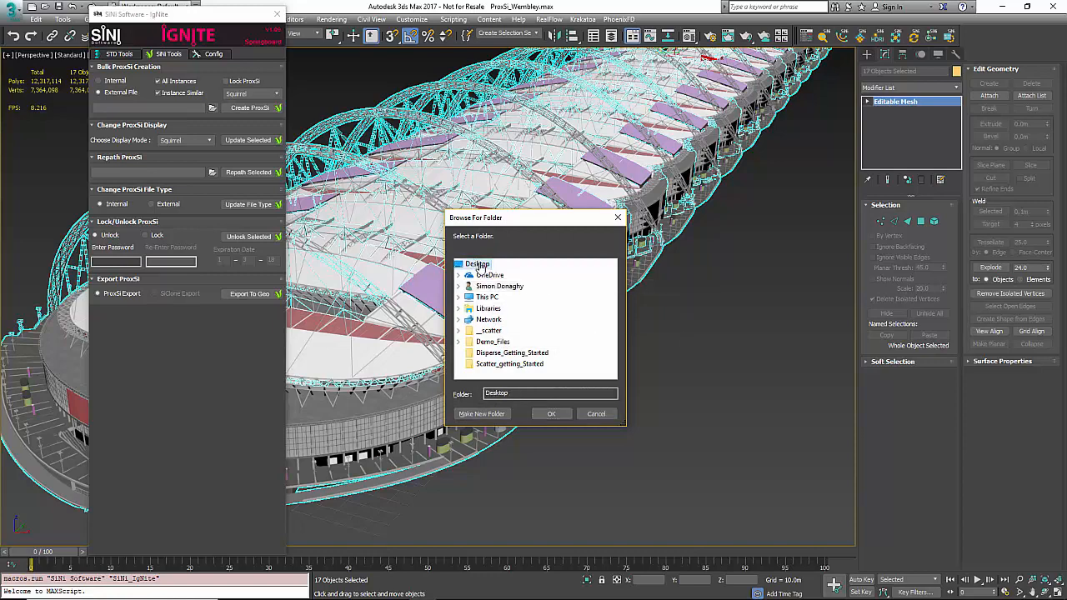
{"action": "left_click", "coordinate": [491, 330]}
{"action": "left_click", "coordinate": [551, 413]}
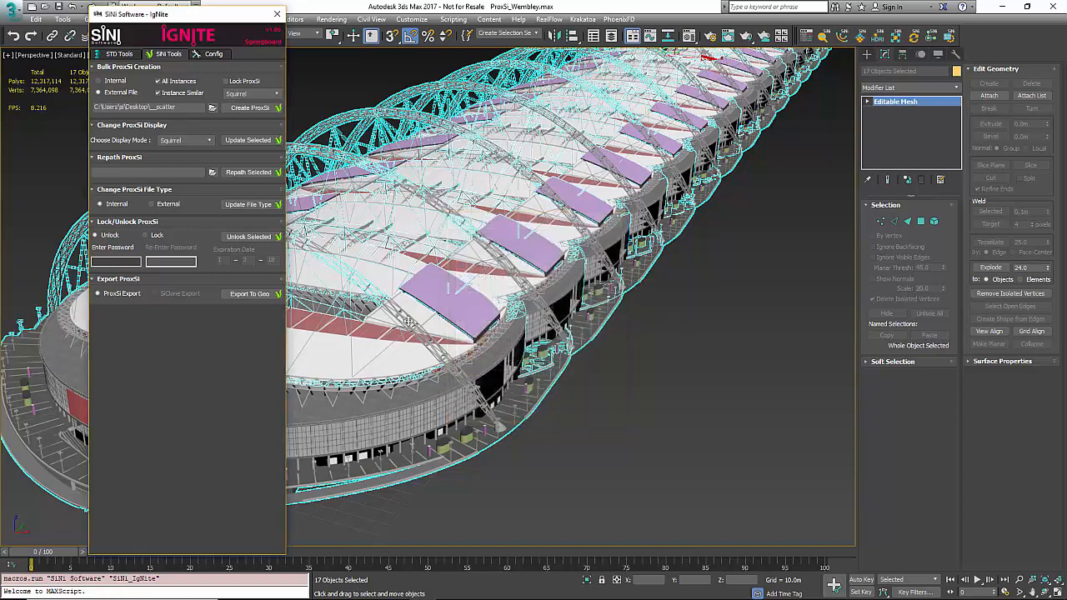
{"action": "left_click", "coordinate": [242, 110]}
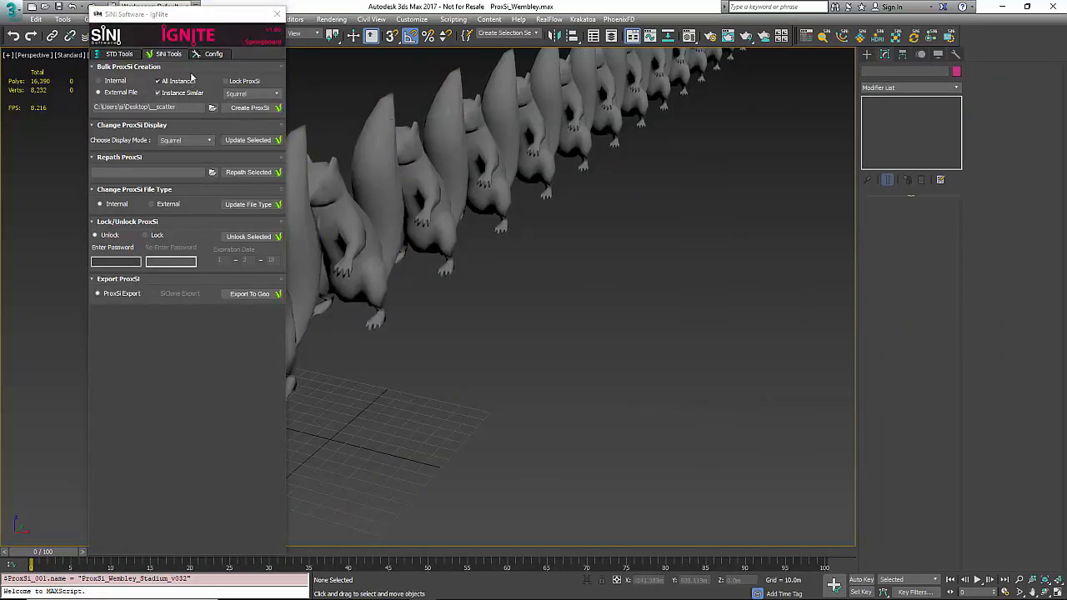
{"action": "left_click", "coordinate": [276, 15]}
{"action": "left_click", "coordinate": [292, 213]}
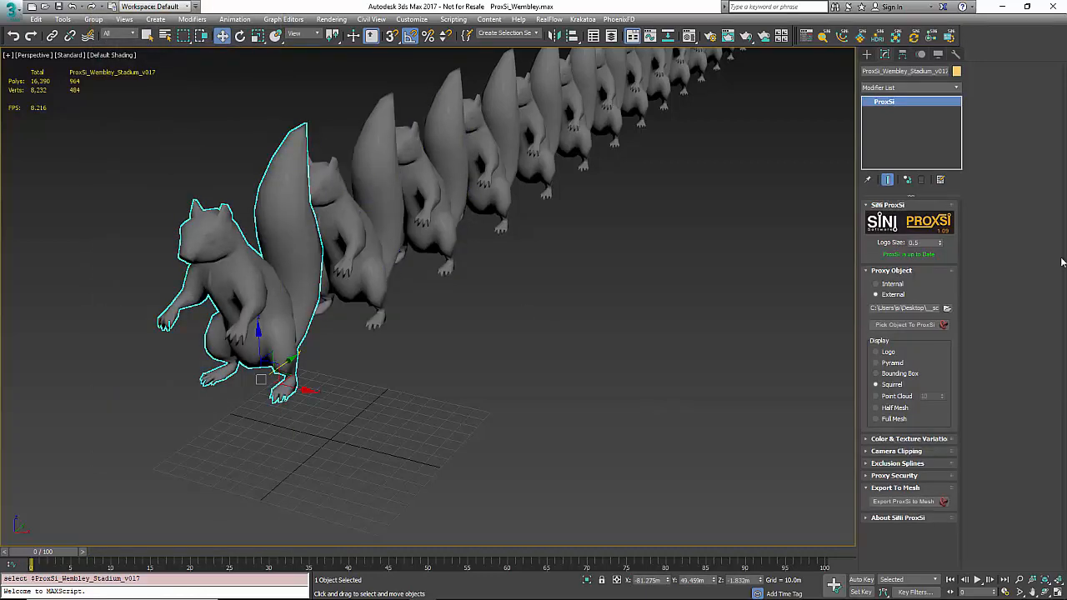